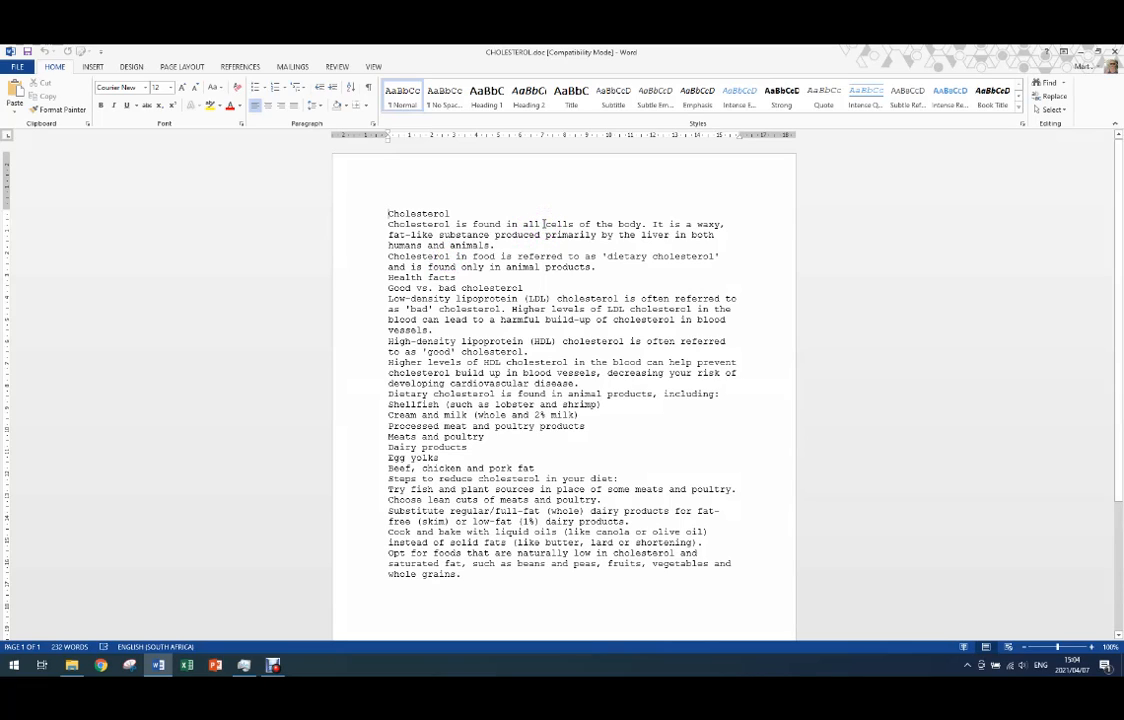
- Examine the occurrences of the word "cholesterol" in the title and body text, comparing capitalised and lowercase spellings
{"action": "left_click", "coordinate": [409, 212]}
{"action": "double_click", "coordinate": [410, 222]}
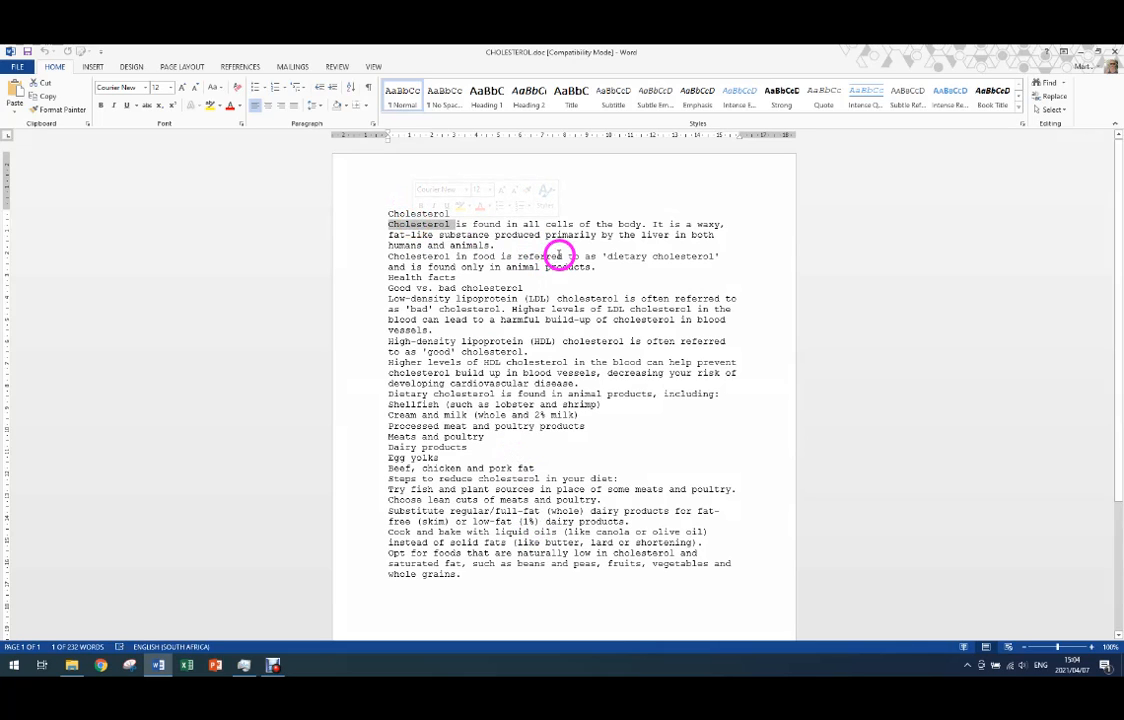
{"action": "double_click", "coordinate": [489, 288]}
{"action": "double_click", "coordinate": [603, 297]}
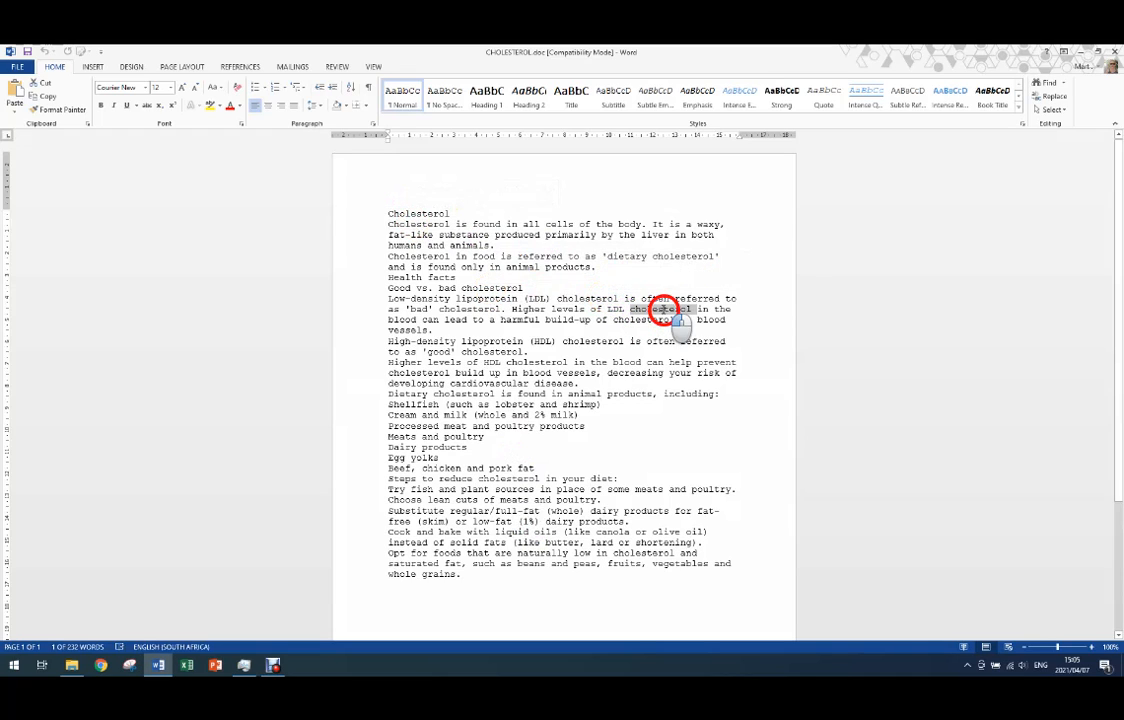
{"action": "double_click", "coordinate": [651, 319]}
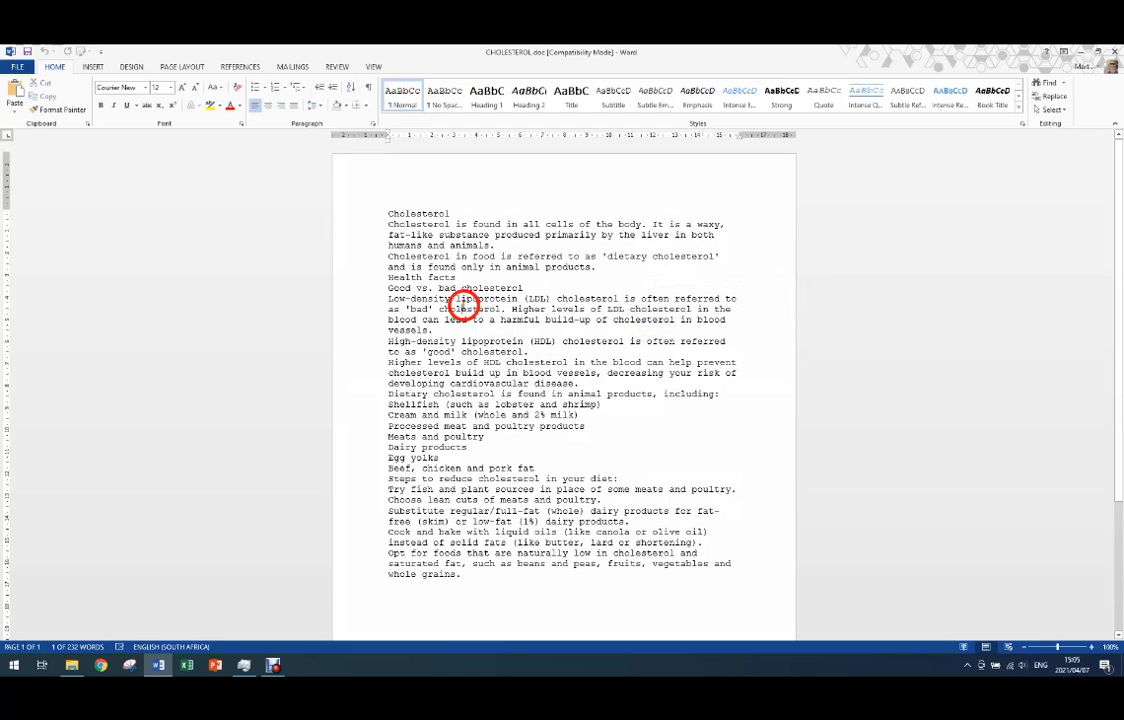
{"action": "double_click", "coordinate": [465, 309]}
{"action": "double_click", "coordinate": [490, 352]}
{"action": "double_click", "coordinate": [607, 340]}
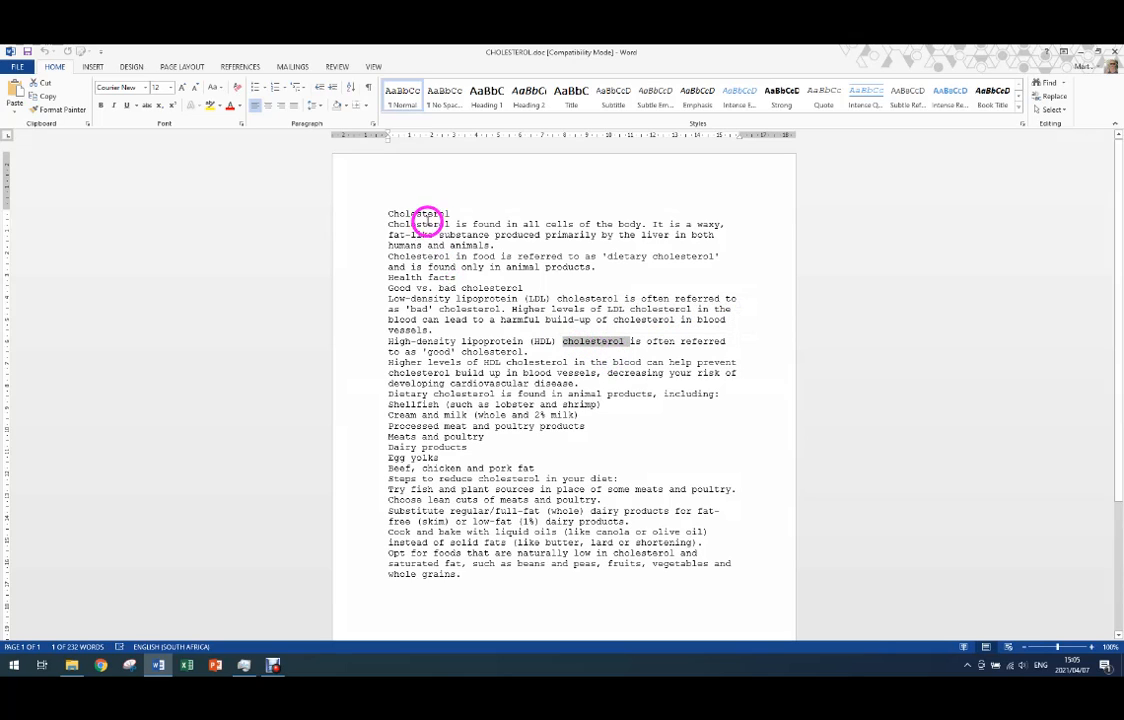
{"action": "left_click", "coordinate": [425, 213]}
{"action": "left_click", "coordinate": [441, 213]}
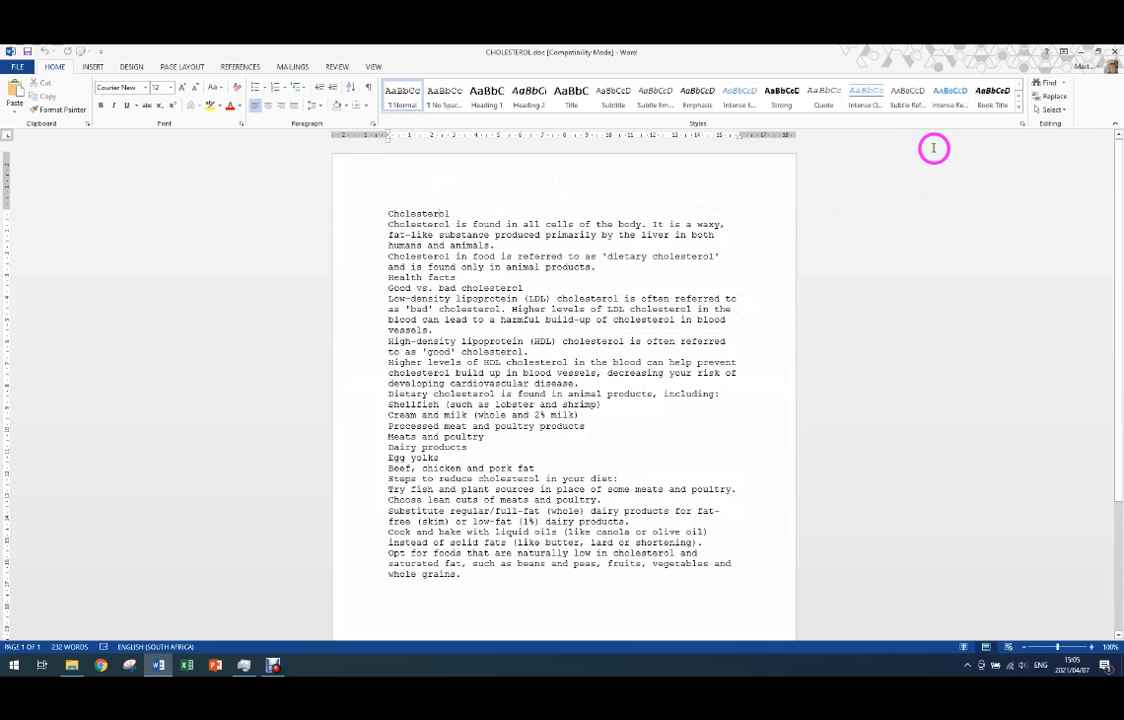
- Search the document for "cholesterol" and review the highlighted matches
{"action": "left_click", "coordinate": [1045, 83]}
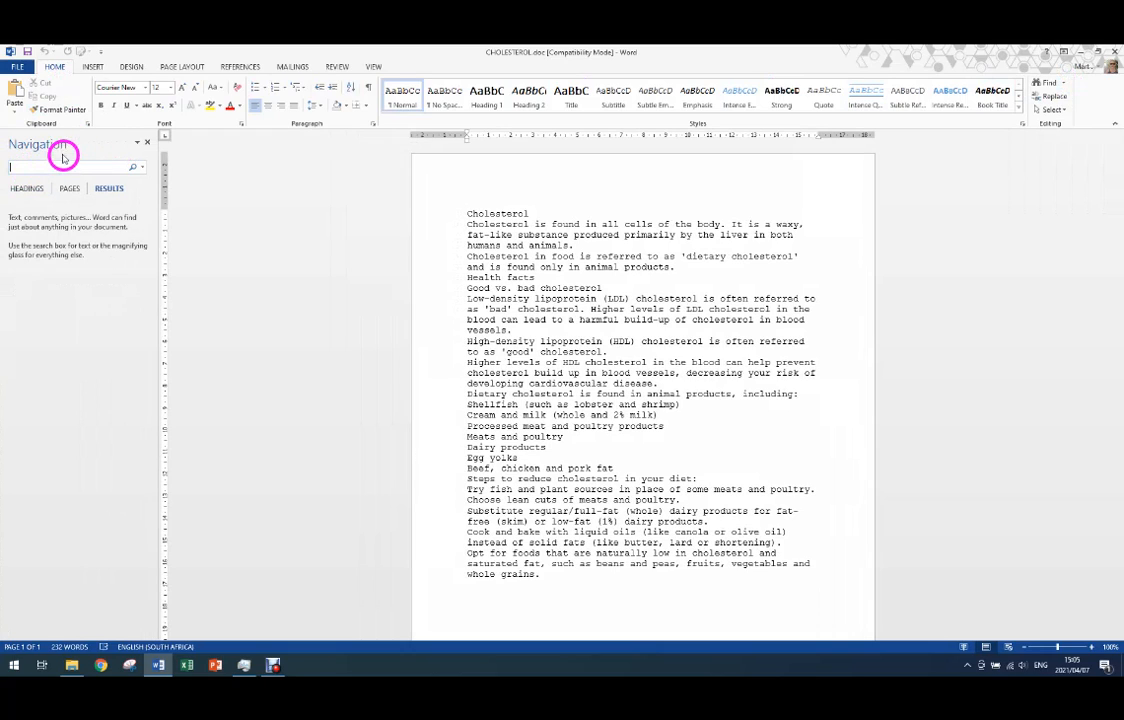
{"action": "left_click", "coordinate": [72, 294]}
{"action": "type", "text": "cholesterol"}
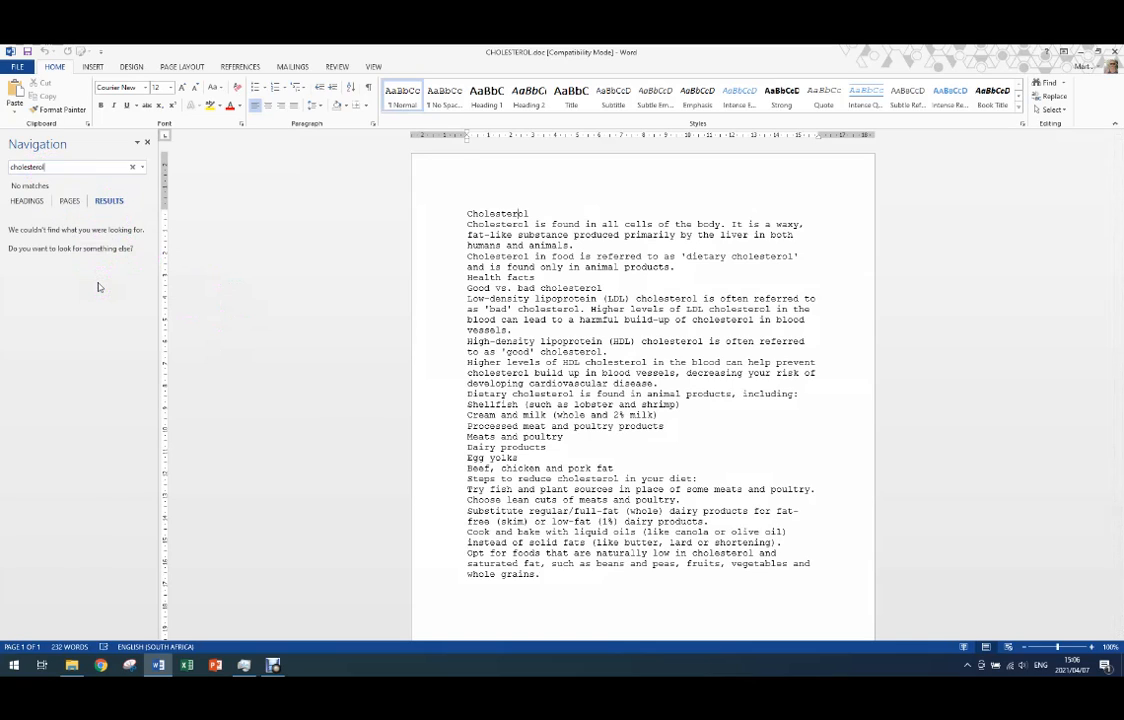
{"action": "key", "text": "Return"}
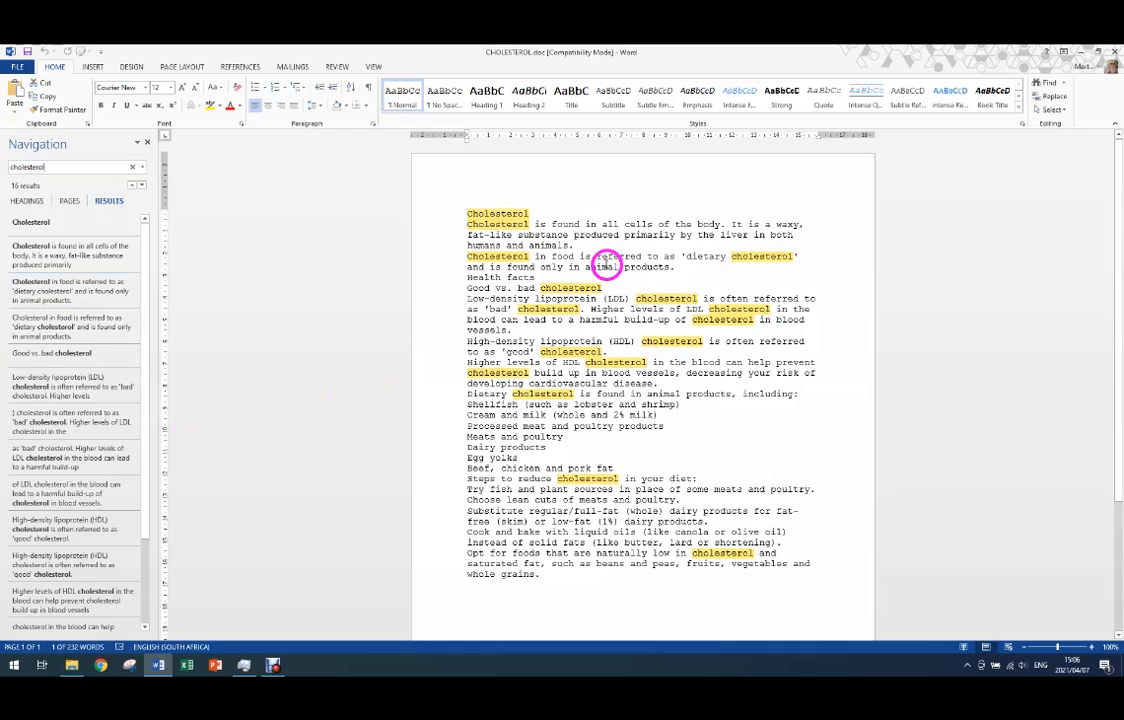
{"action": "scroll", "coordinate": [432, 306], "scroll_direction": "down", "scroll_amount": 2}
{"action": "scroll", "coordinate": [445, 312], "scroll_direction": "down", "scroll_amount": 4}
{"action": "scroll", "coordinate": [445, 312], "scroll_direction": "up", "scroll_amount": 6}
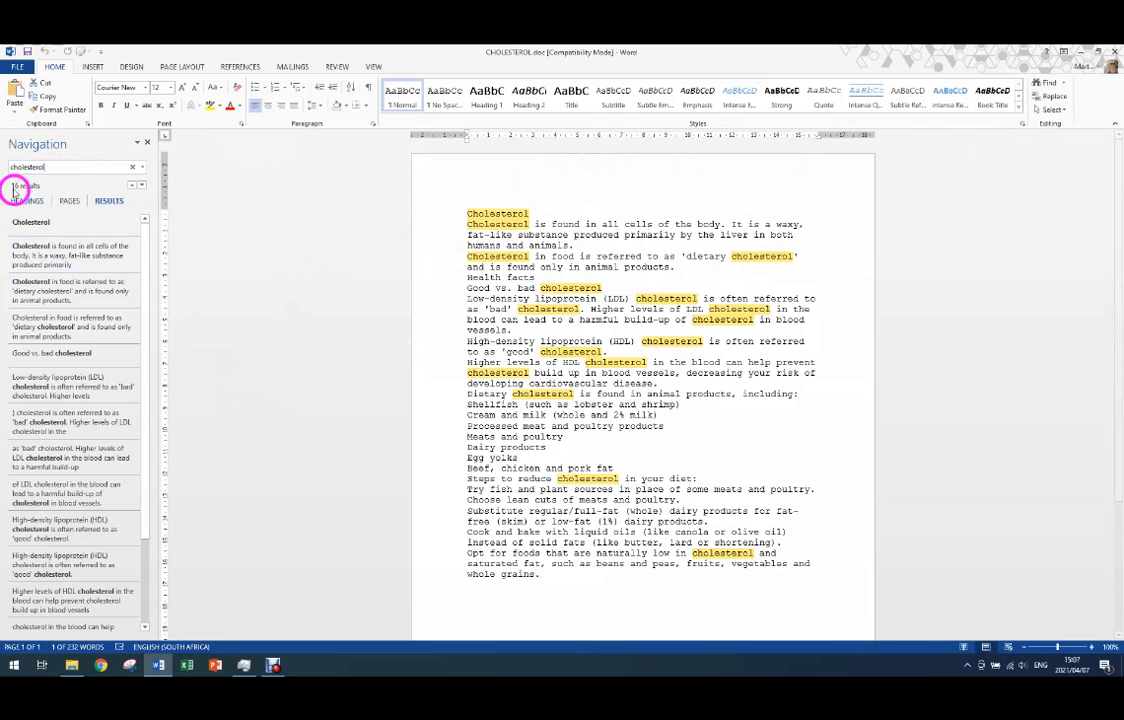
- Set up a find and replace that changes "cholesterol" to "CHOLESTEROL", keeping the dialog clear of most of the text
{"action": "left_click", "coordinate": [1048, 98]}
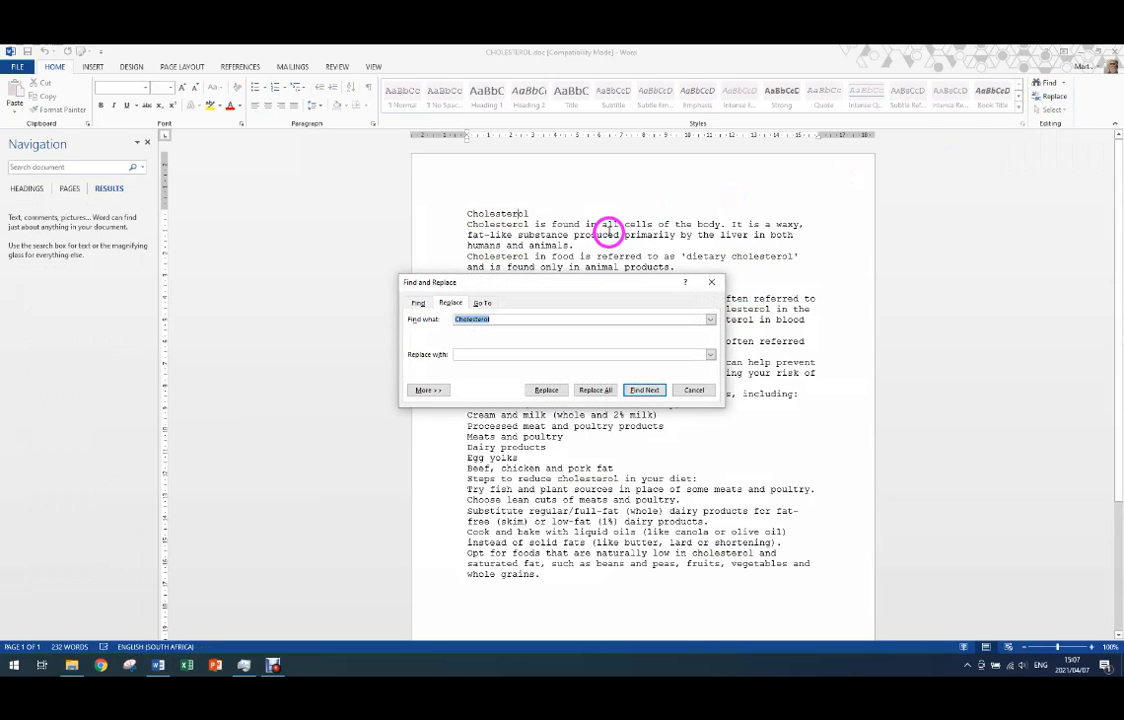
{"action": "left_click_drag", "start_coordinate": [558, 283], "coordinate": [928, 138]}
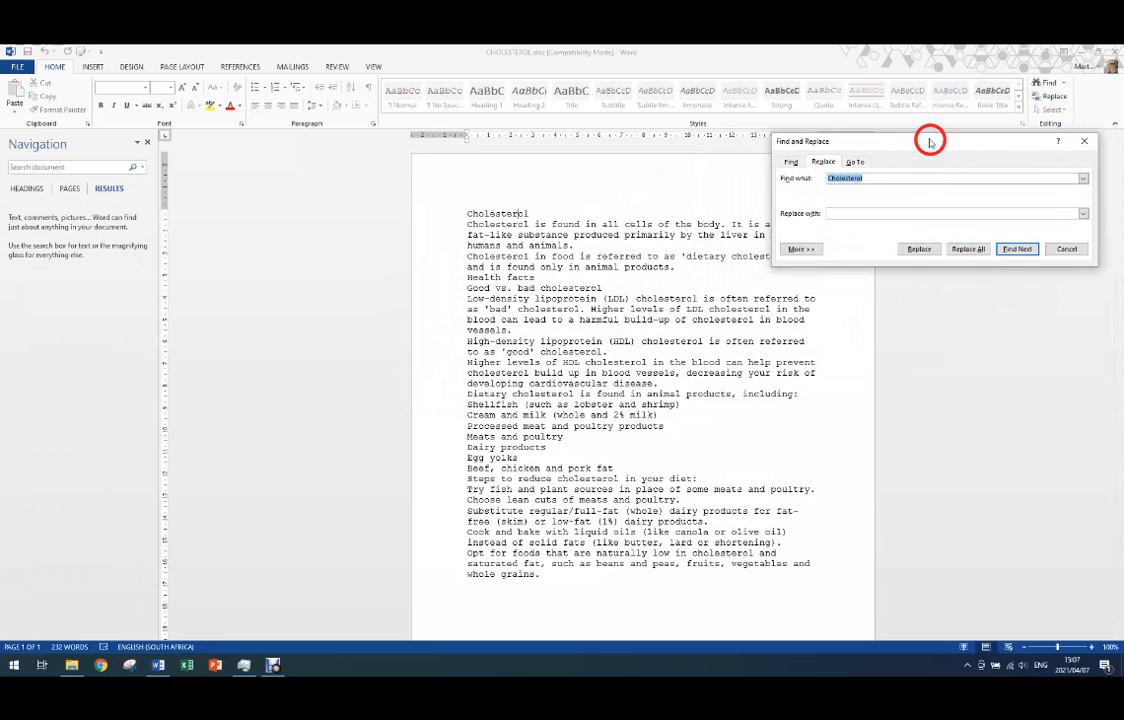
{"action": "left_click", "coordinate": [858, 207]}
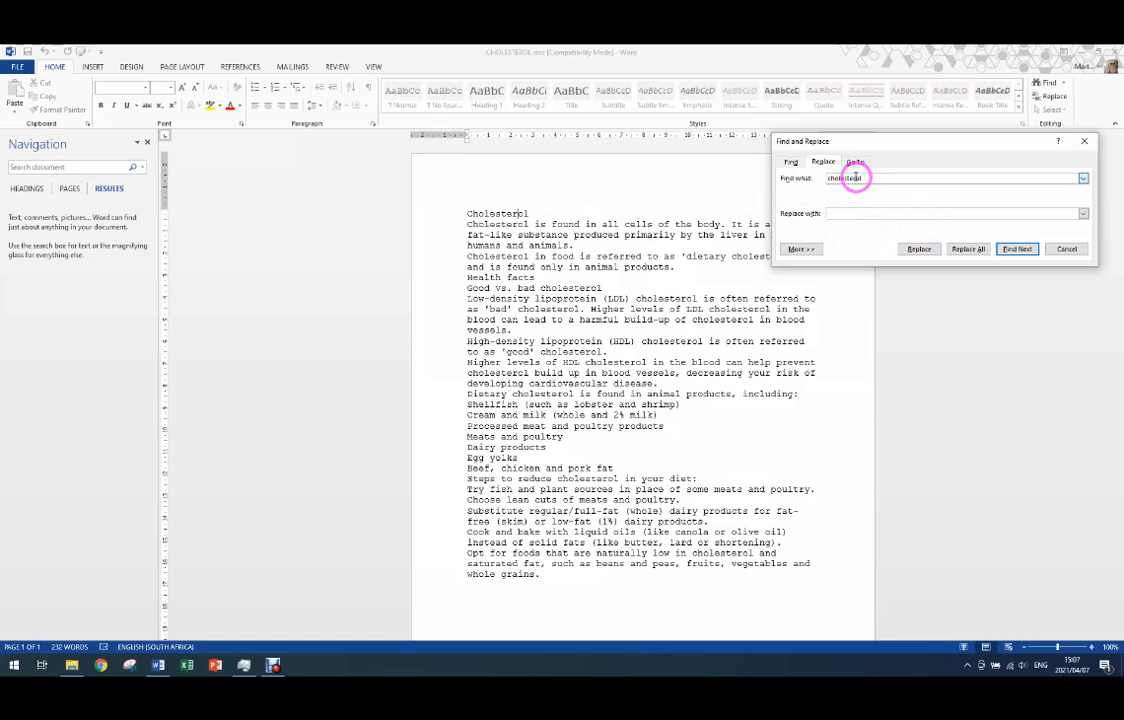
{"action": "left_click", "coordinate": [843, 214]}
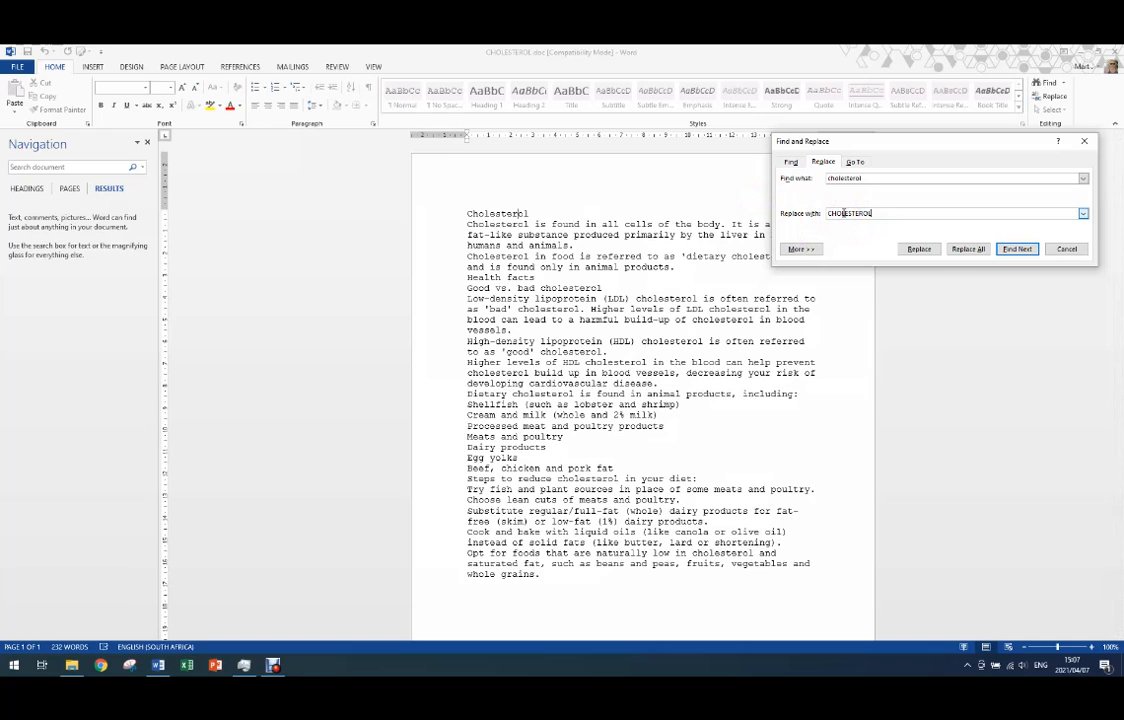
- Show the additional search options and turn on Match case for the search word
{"action": "left_click", "coordinate": [806, 248]}
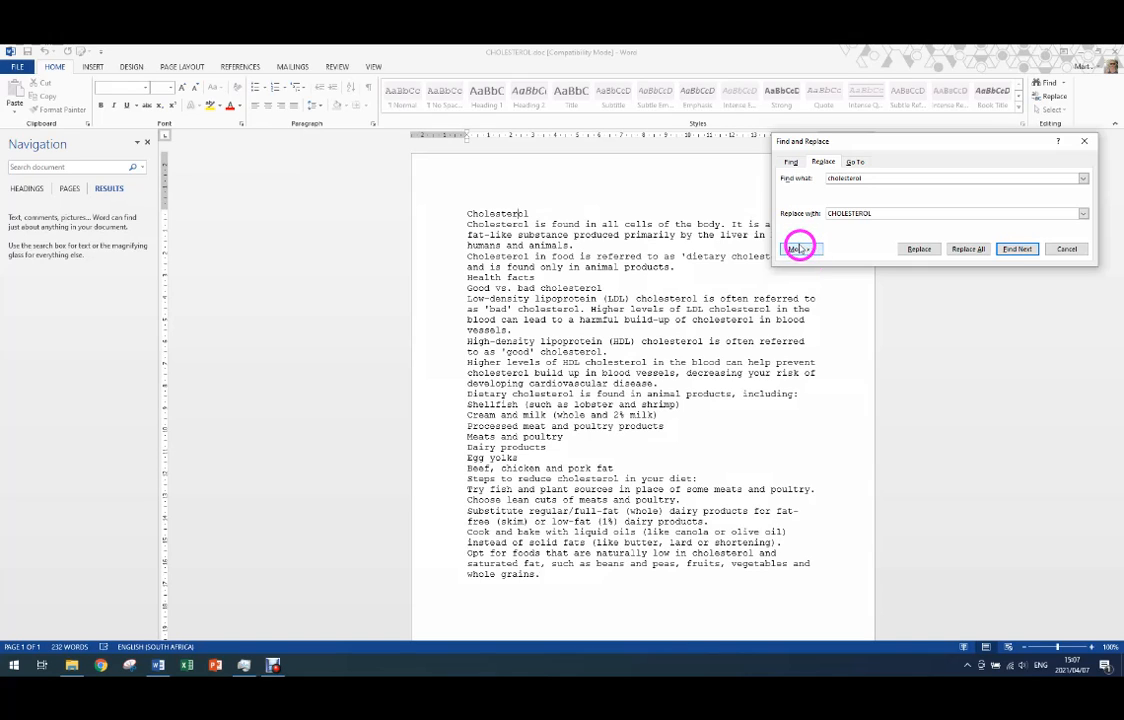
{"action": "left_click", "coordinate": [806, 248]}
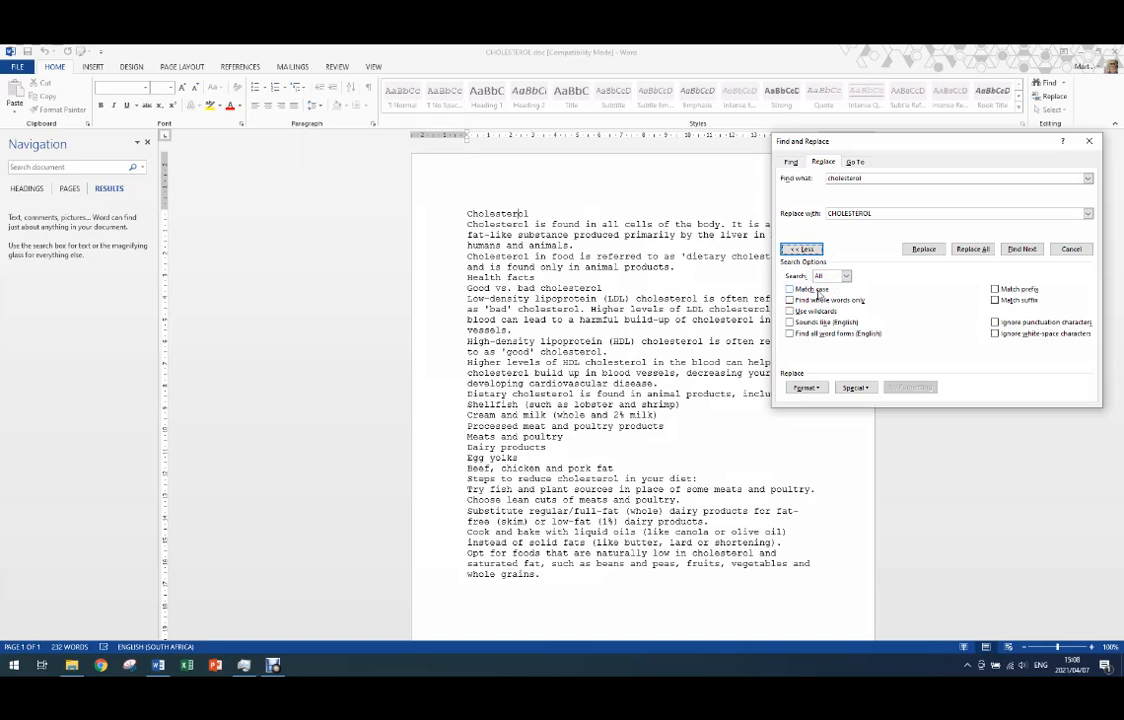
{"action": "double_click", "coordinate": [845, 178]}
{"action": "left_click", "coordinate": [790, 289]}
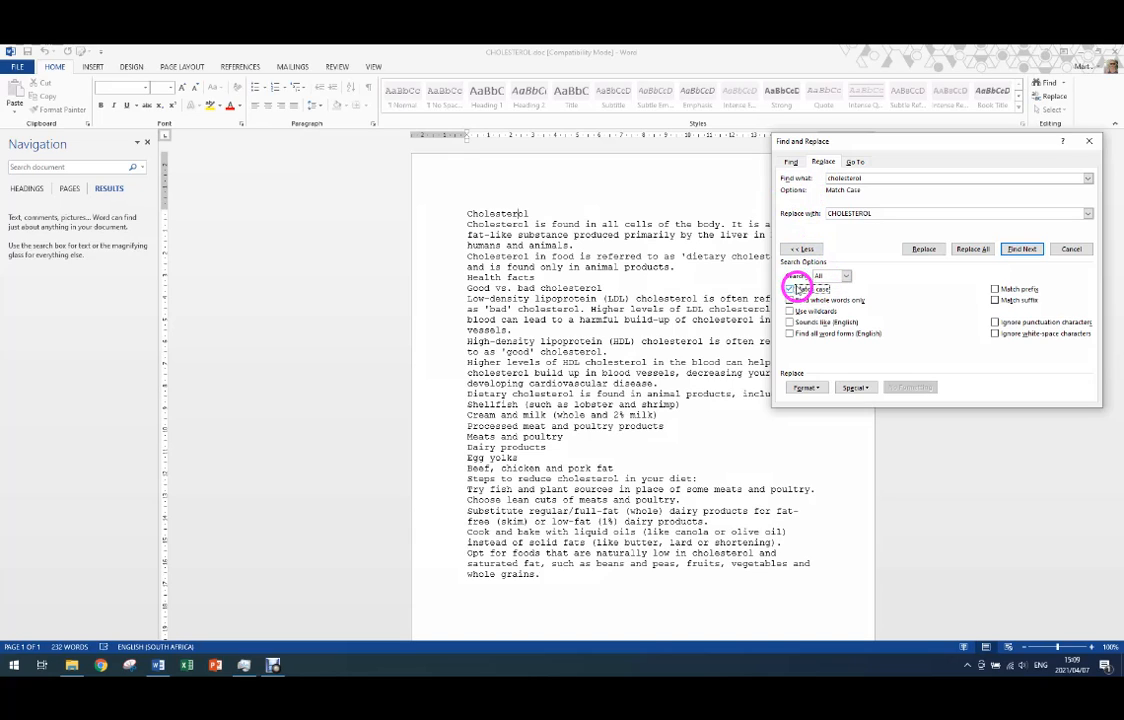
- Set the font style of the replacement text to Bold Italic
{"action": "left_click", "coordinate": [812, 390]}
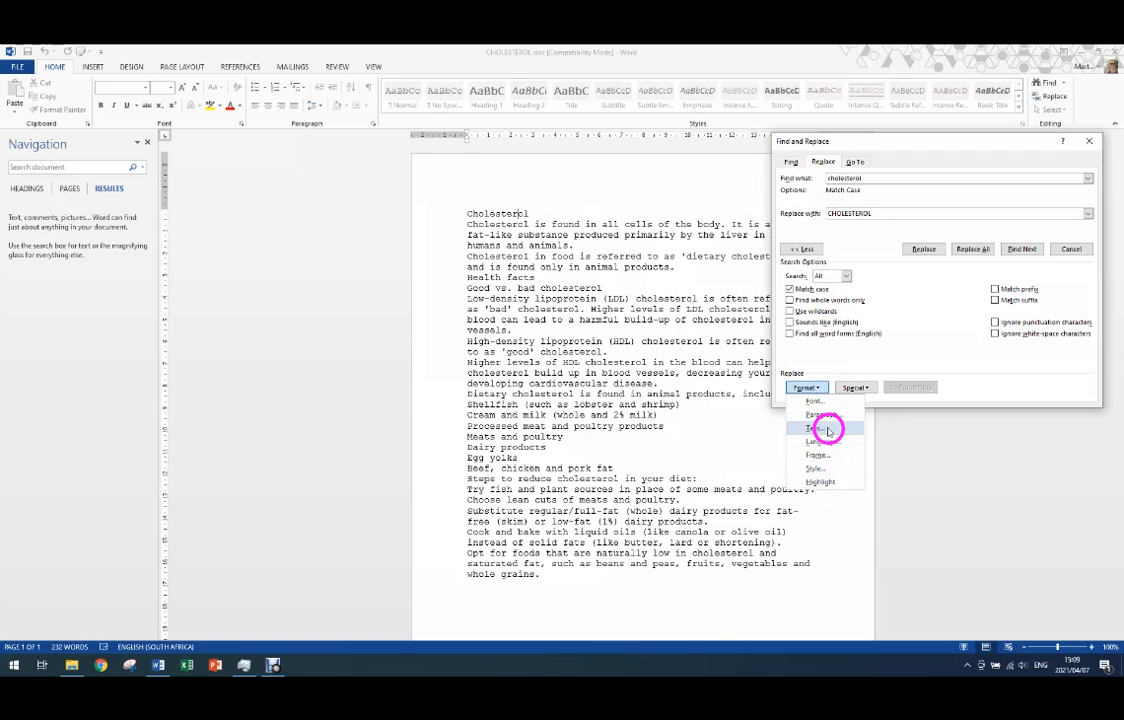
{"action": "left_click", "coordinate": [822, 401]}
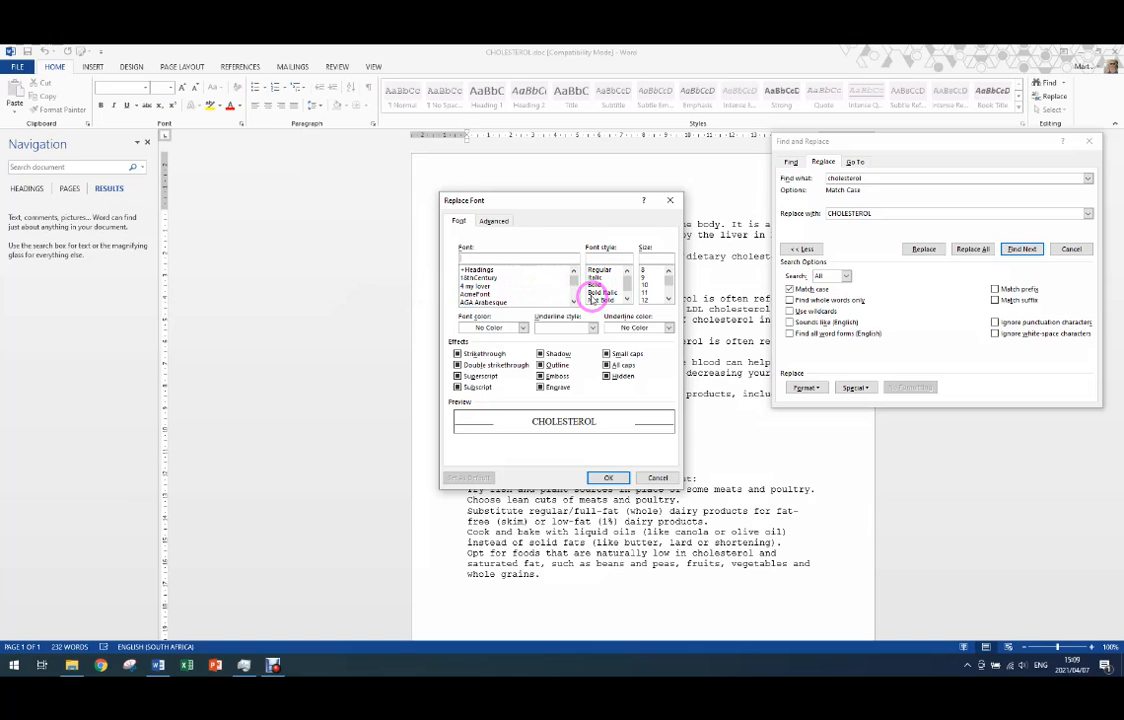
{"action": "left_click", "coordinate": [601, 292]}
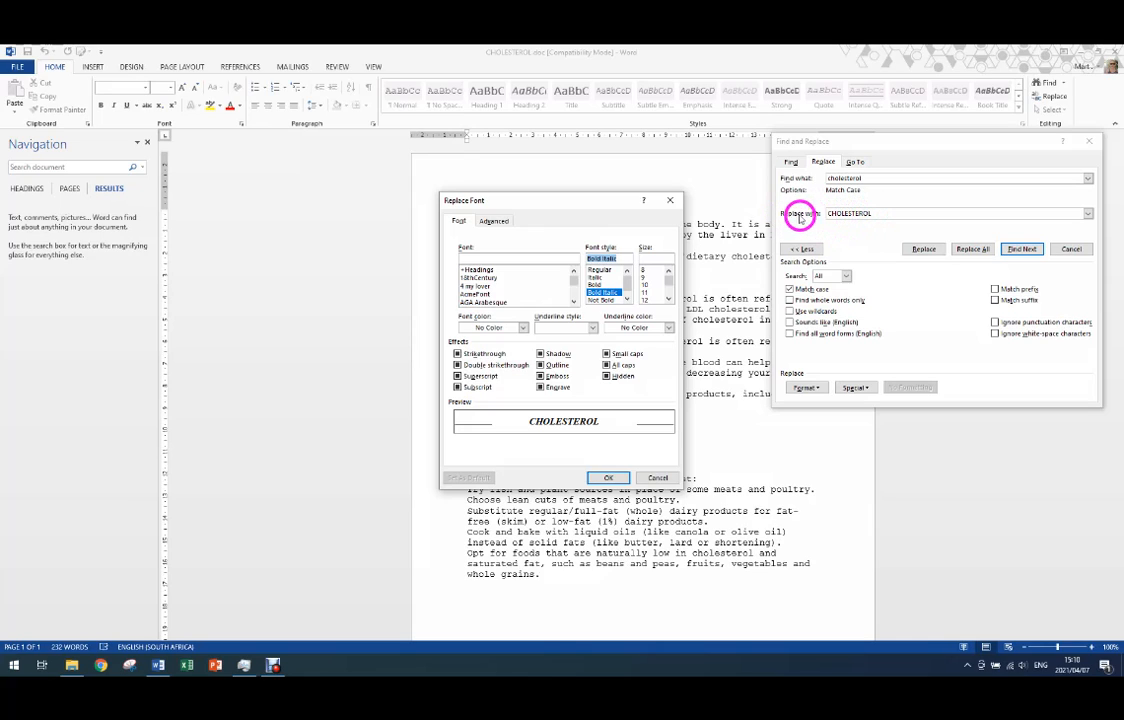
{"action": "left_click", "coordinate": [607, 477]}
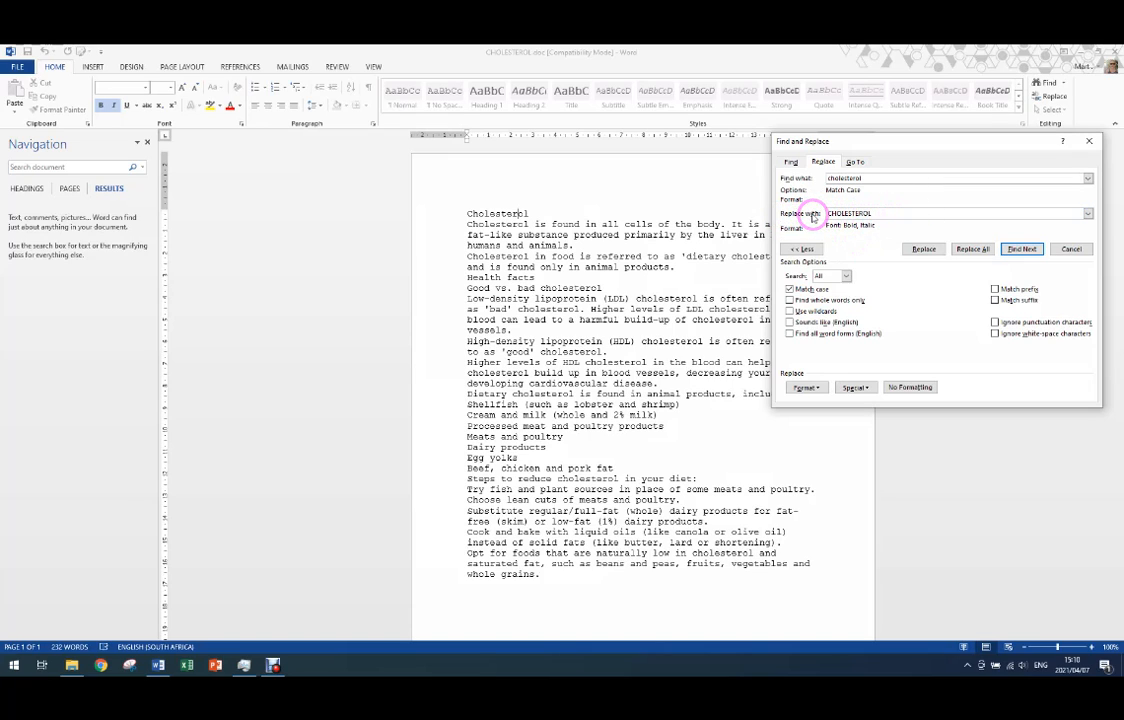
- Check the find and replace entries, replace all matches in the document, and dismiss the completion message
{"action": "left_click", "coordinate": [868, 177]}
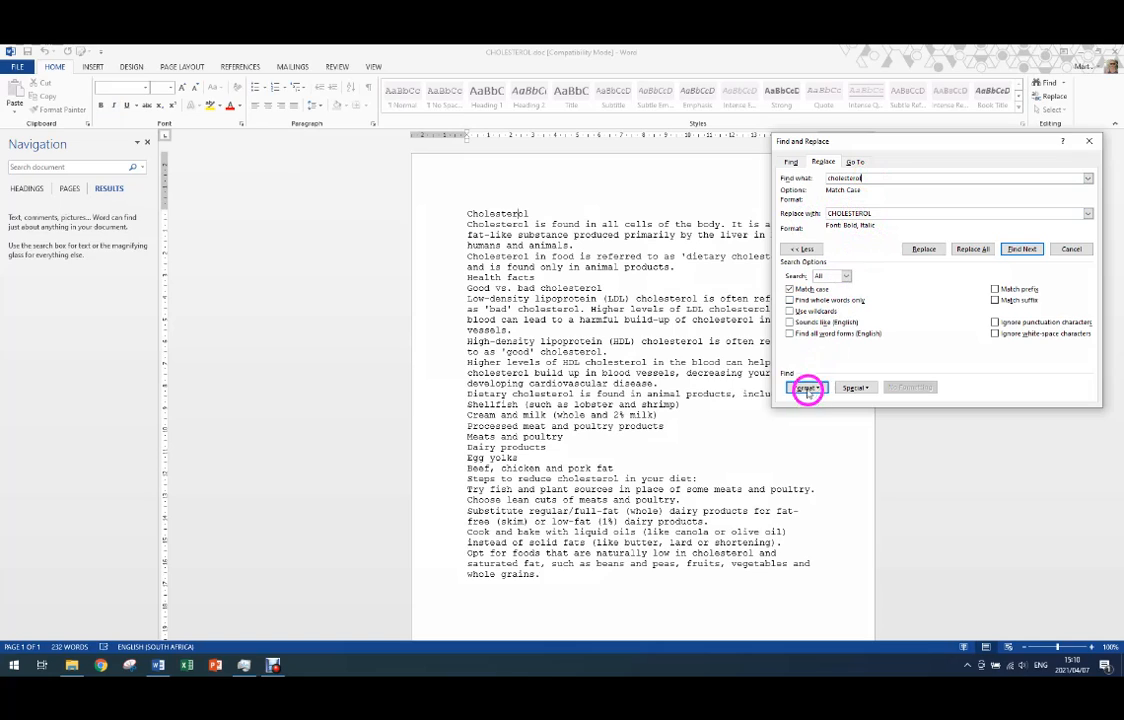
{"action": "left_click", "coordinate": [875, 212]}
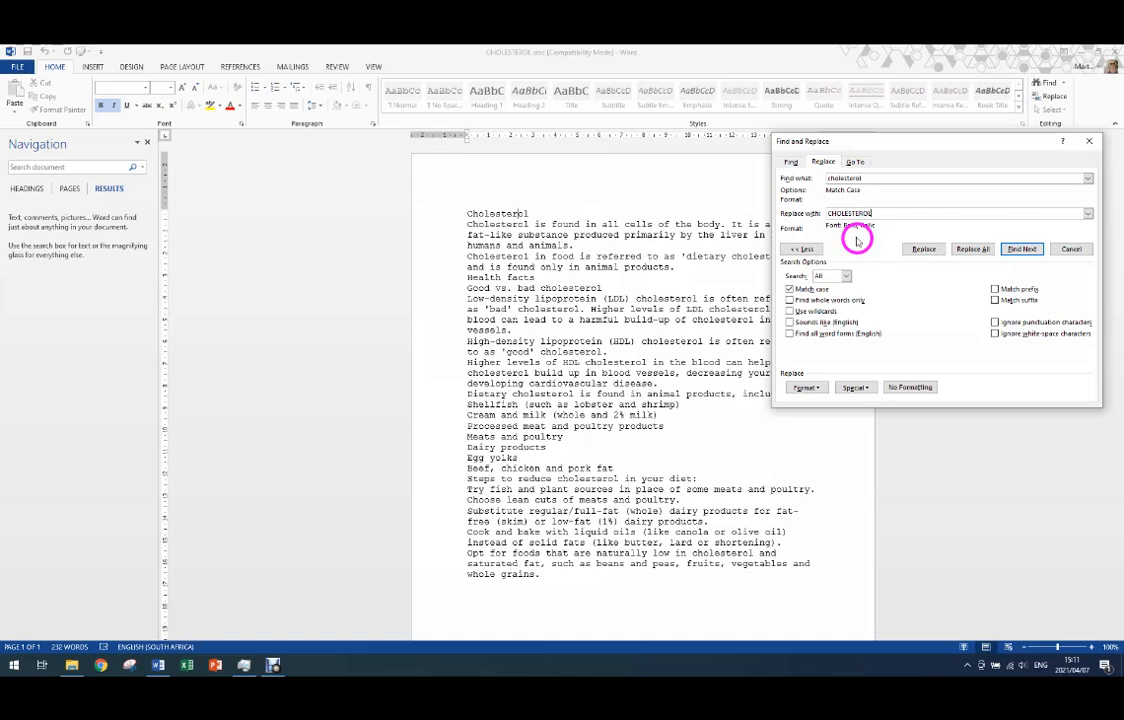
{"action": "left_click", "coordinate": [977, 251]}
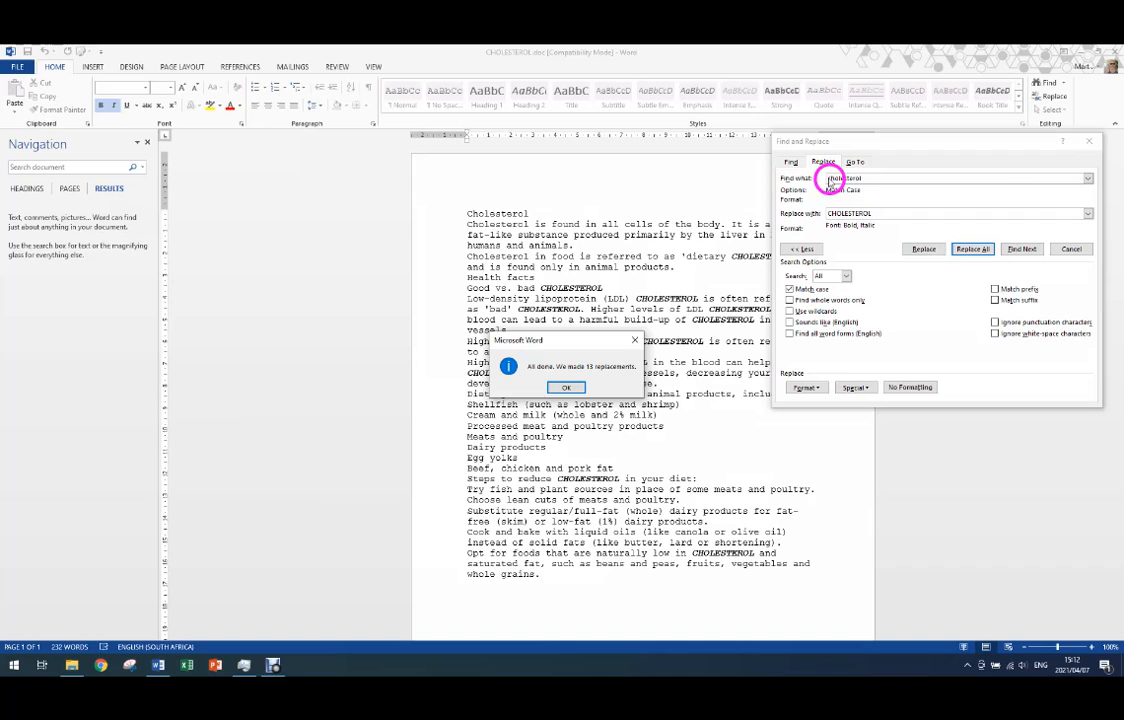
{"action": "left_click", "coordinate": [566, 388]}
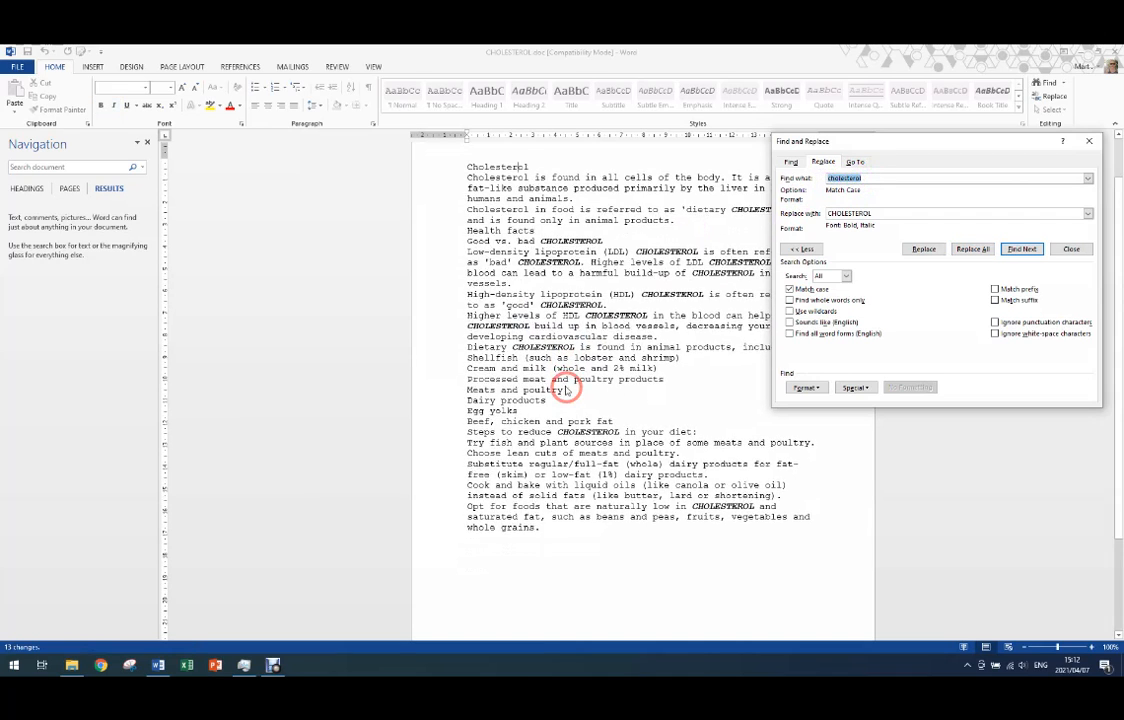
- Close the Find and Replace dialog and the Navigation pane to return to the document text
{"action": "left_click", "coordinate": [1071, 249]}
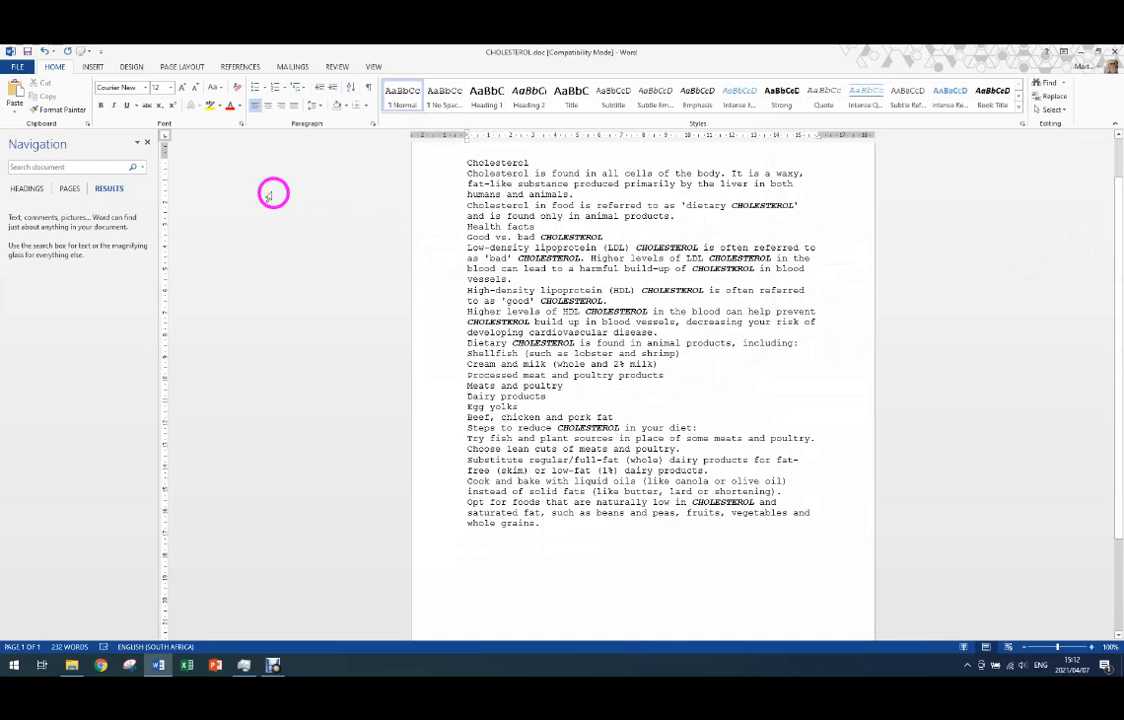
{"action": "left_click", "coordinate": [147, 143]}
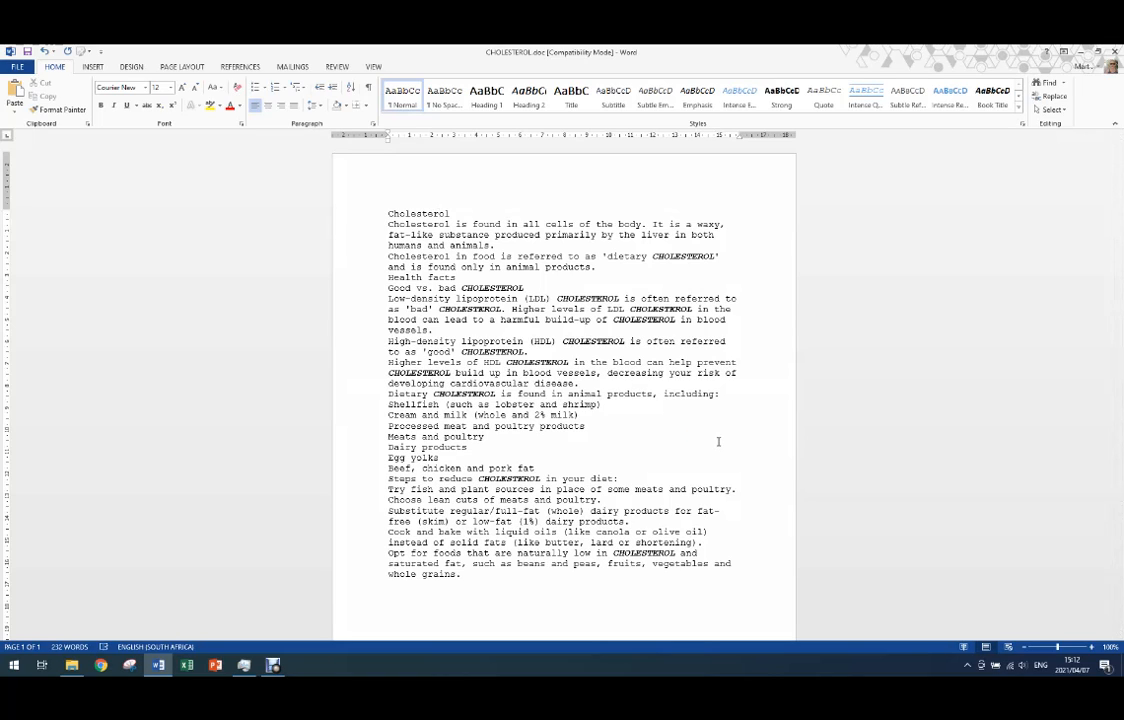
{"action": "left_click", "coordinate": [637, 427]}
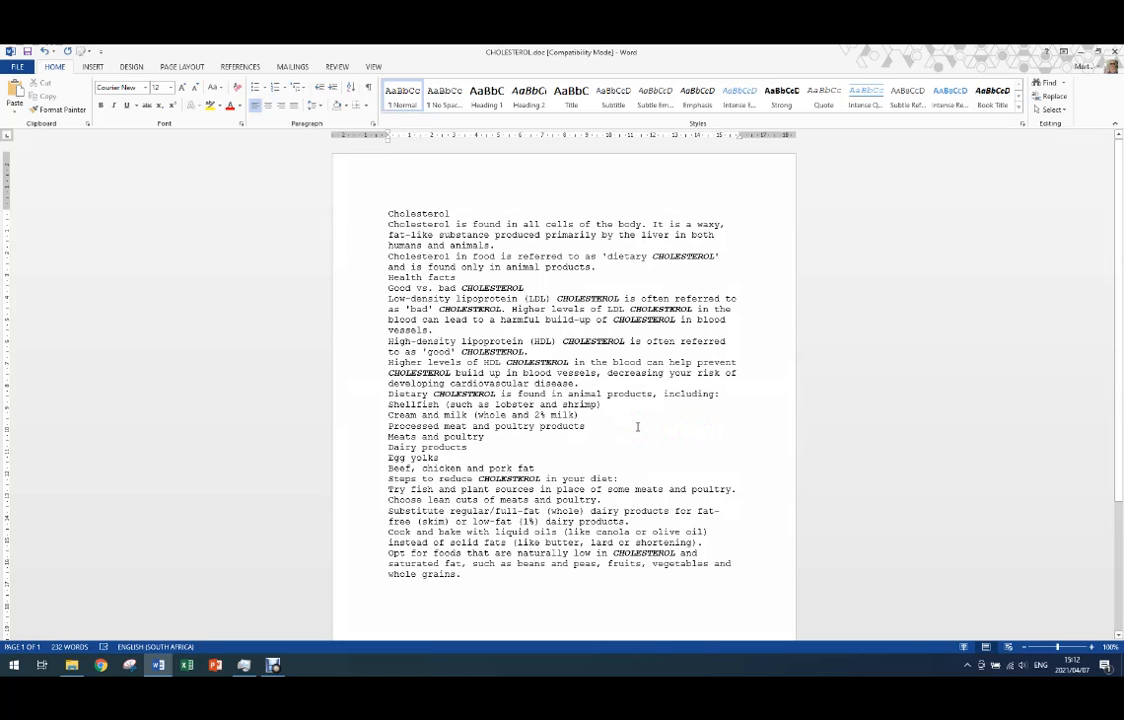